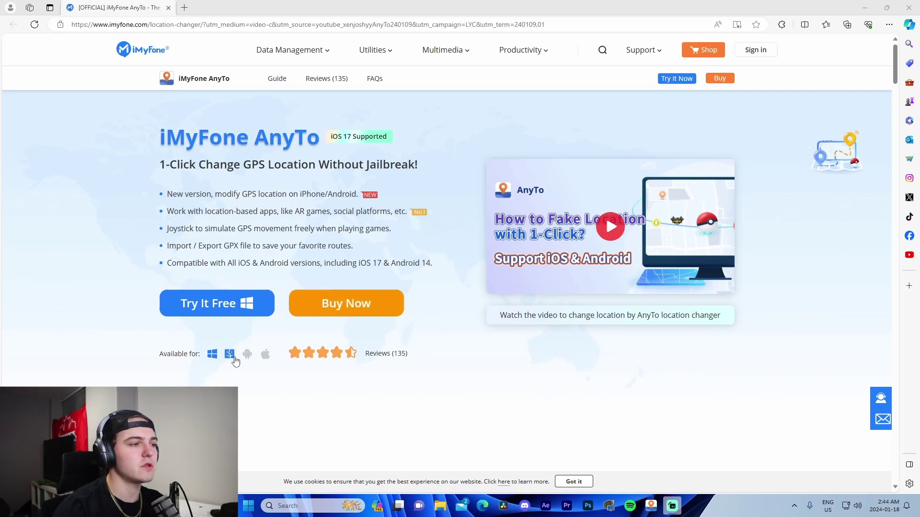
- Choose Windows under 'Available for' so Try It Free offers the Windows download
mouse_move(265, 355)
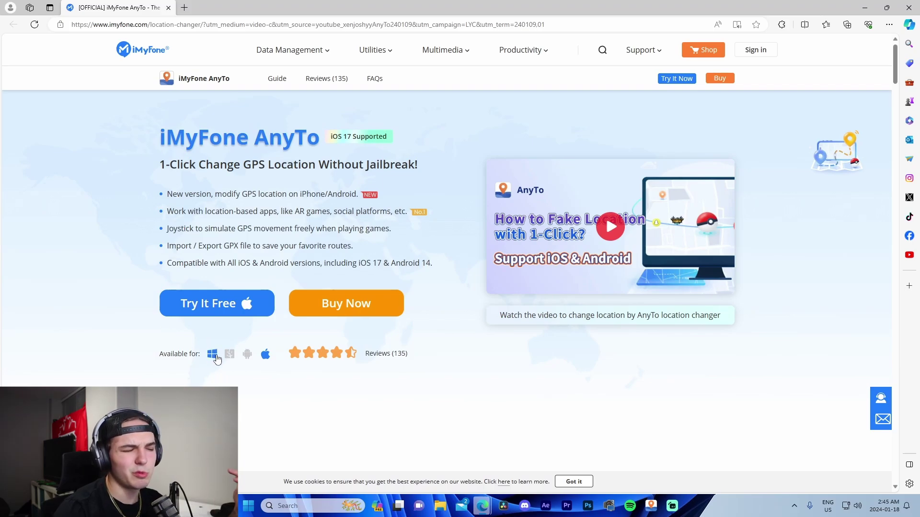
left_click(212, 354)
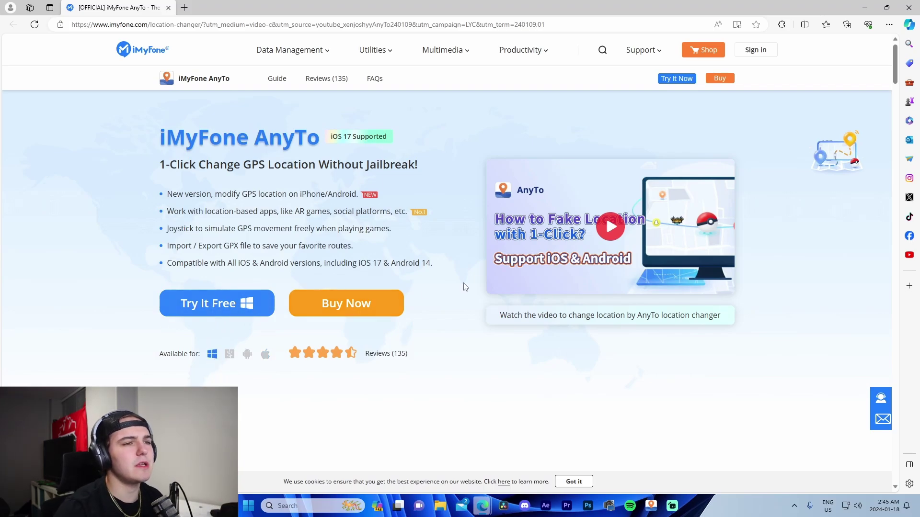
left_click_drag(166, 194, 388, 211)
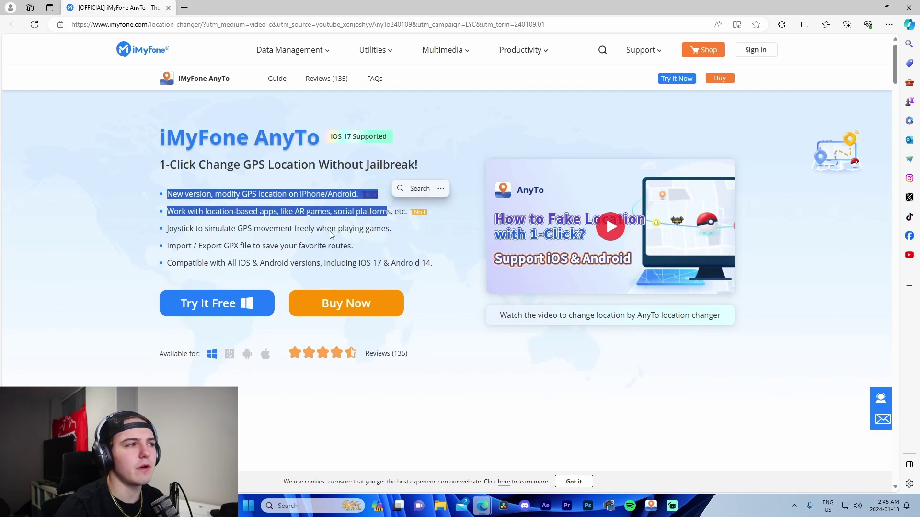
left_click(187, 191)
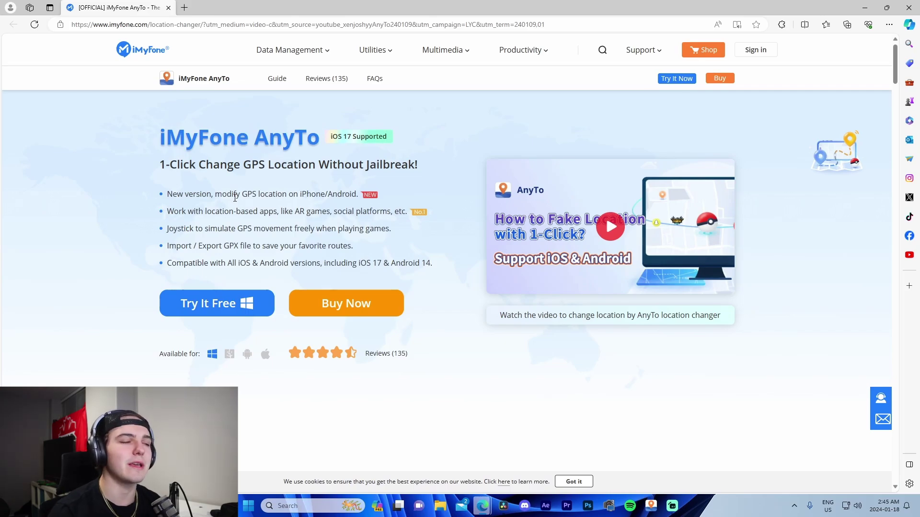
- Scroll down the AnyTo page through the route-mode cards
scroll(235, 197, "down", 10)
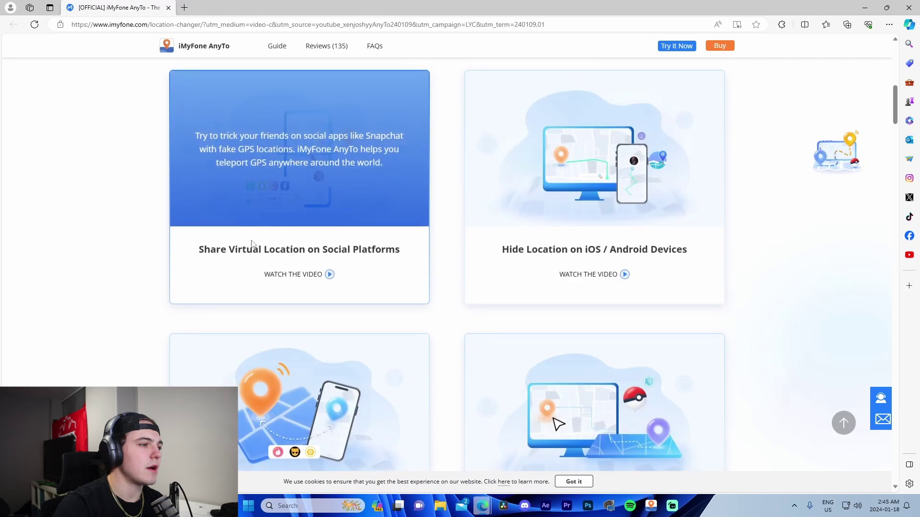
scroll(249, 249, "up", 2)
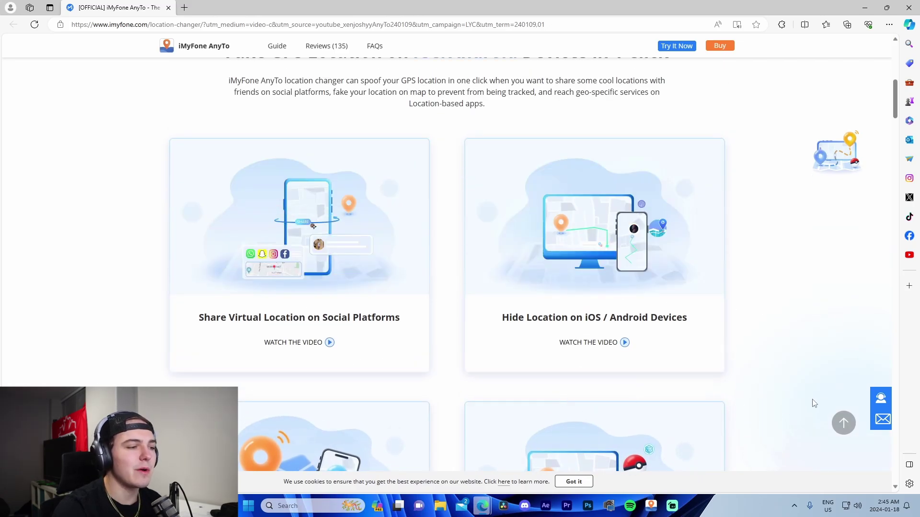
scroll(786, 392, "down", 5)
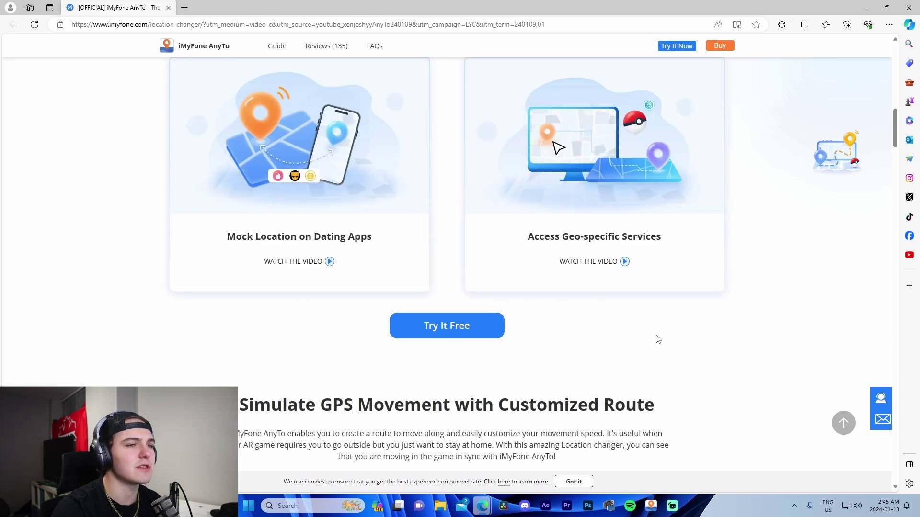
scroll(574, 330, "down", 2)
scroll(560, 329, "down", 4)
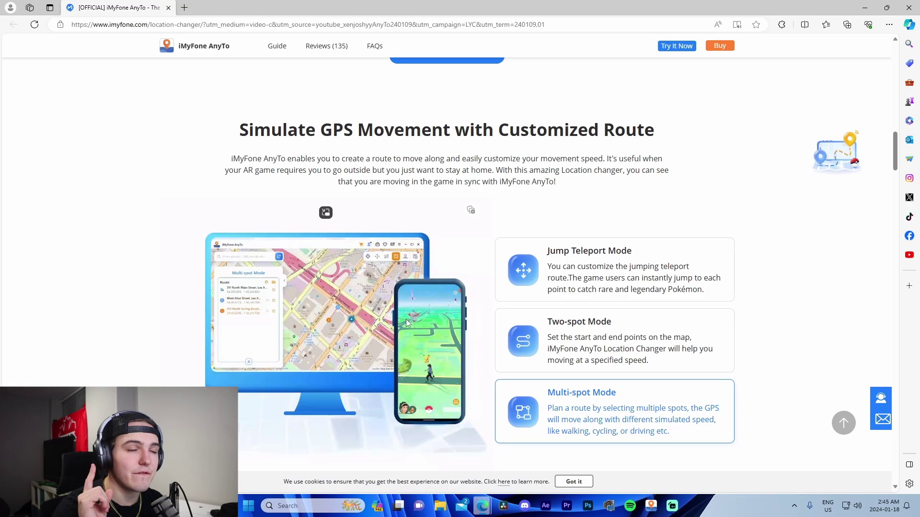
mouse_move(594, 317)
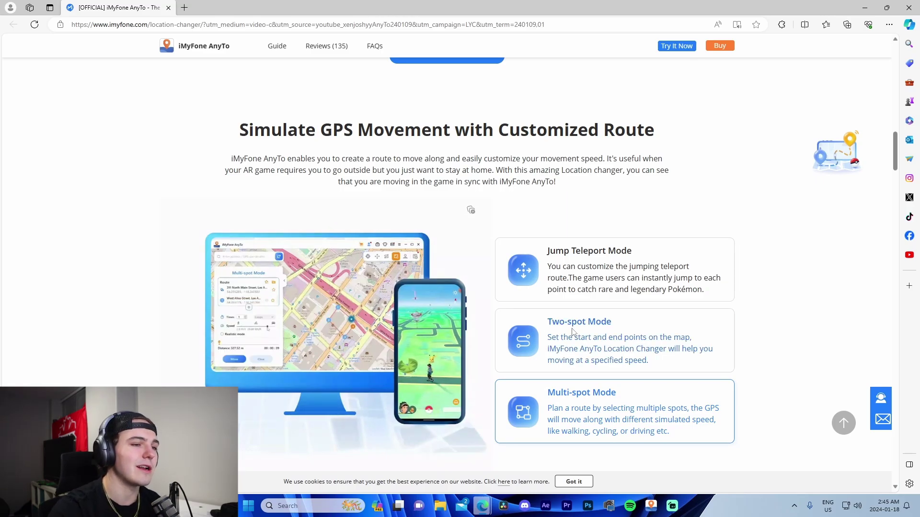
mouse_move(594, 271)
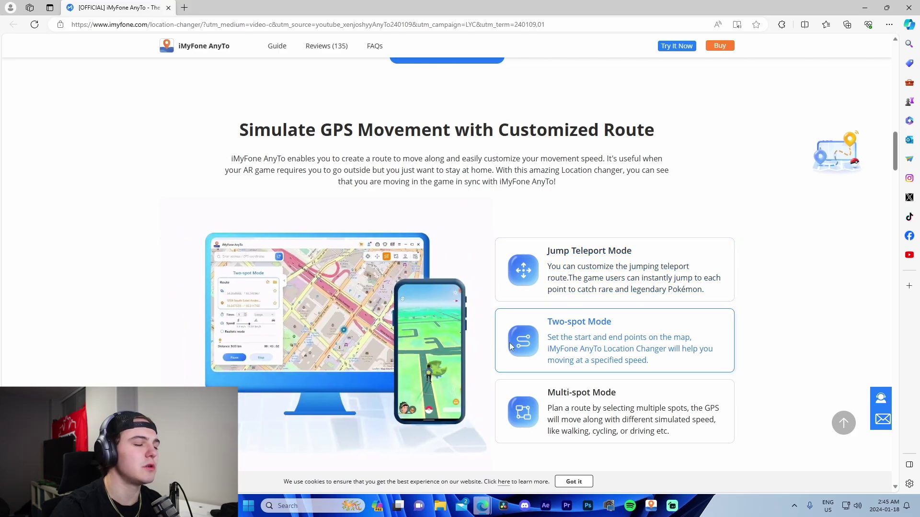
scroll(499, 342, "down", 7)
scroll(484, 340, "down", 4)
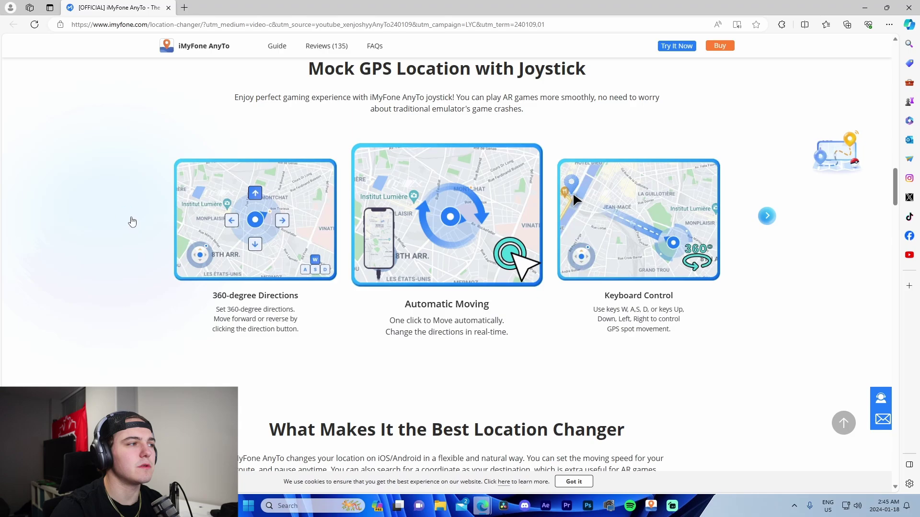
- Cycle through the joystick carousel cards and scroll through the feature grid
left_click(127, 216)
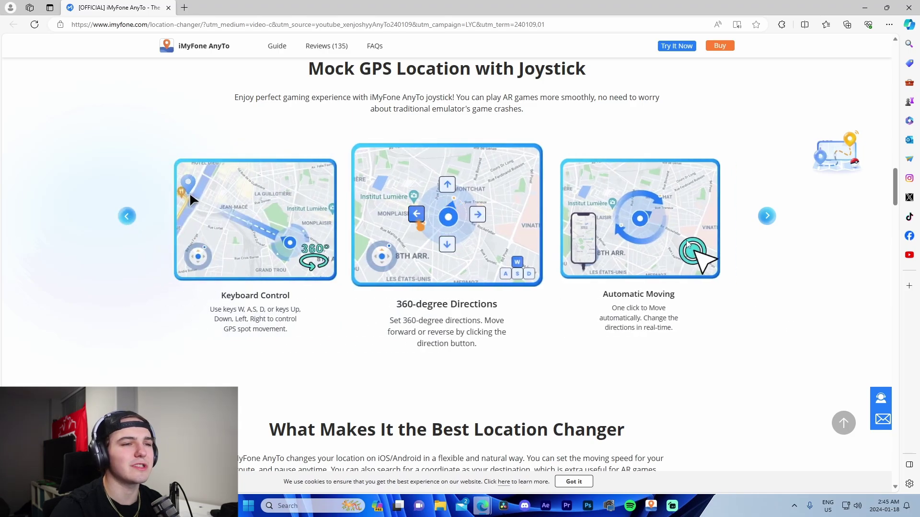
scroll(718, 274, "down", 4)
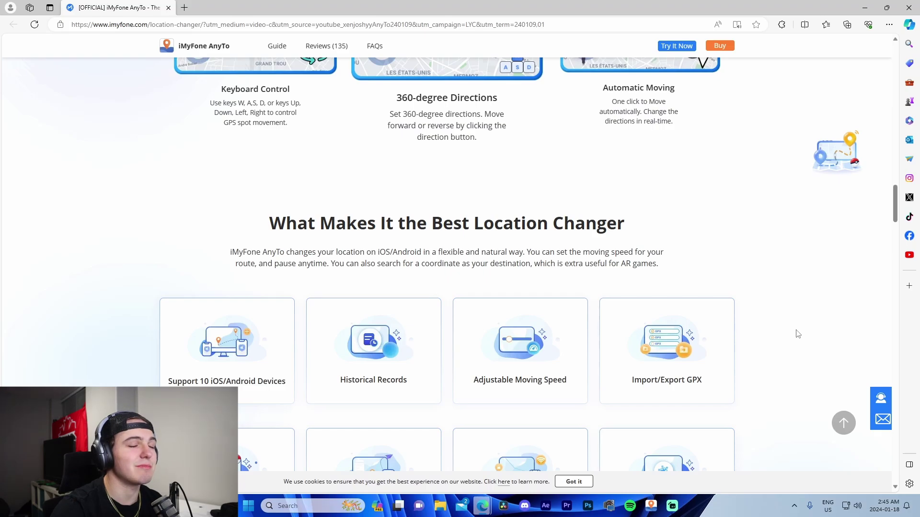
scroll(869, 335, "down", 3)
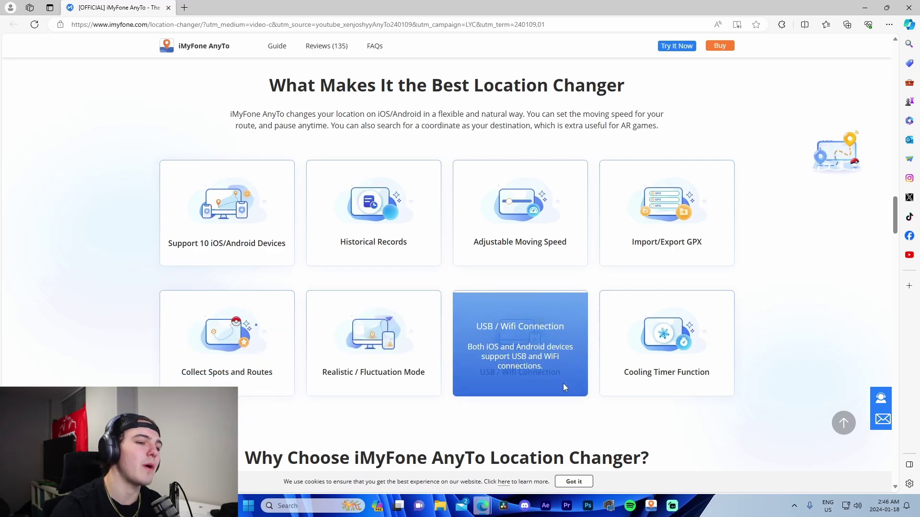
scroll(484, 402, "down", 10)
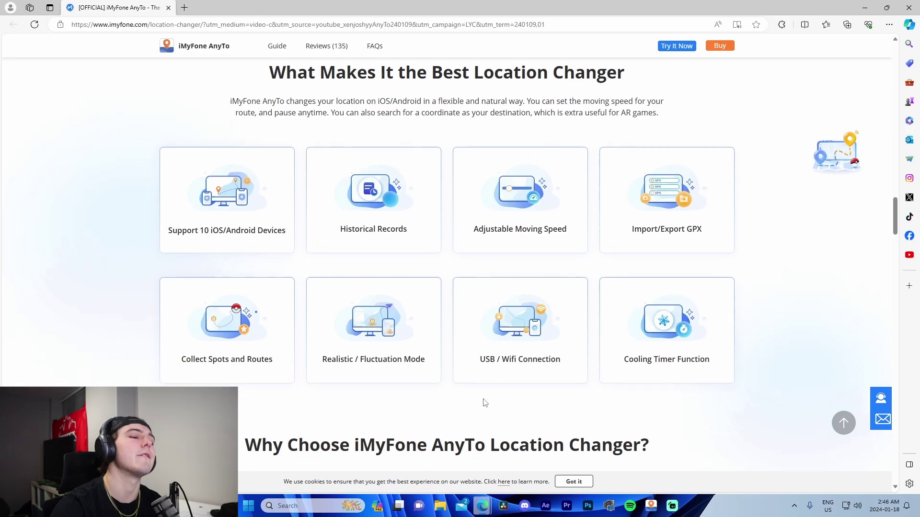
scroll(455, 376, "down", 10)
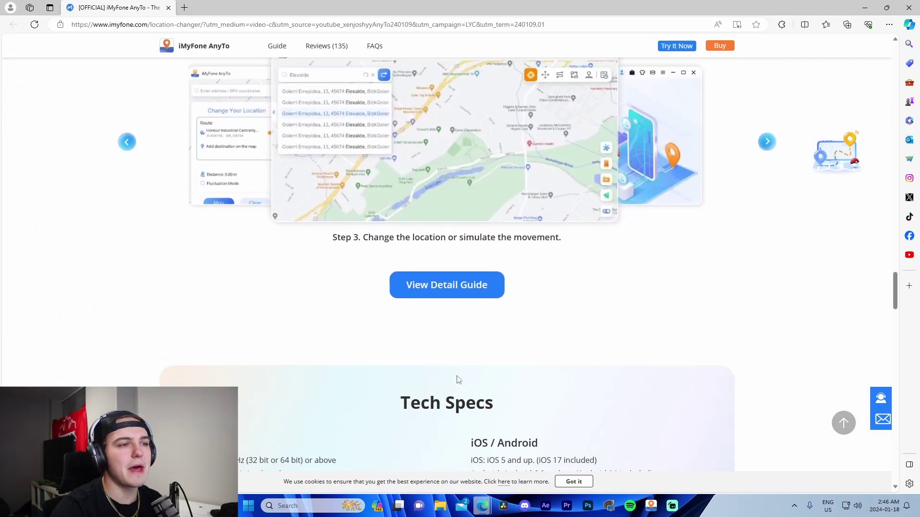
scroll(459, 383, "up", 15)
scroll(472, 394, "up", 8)
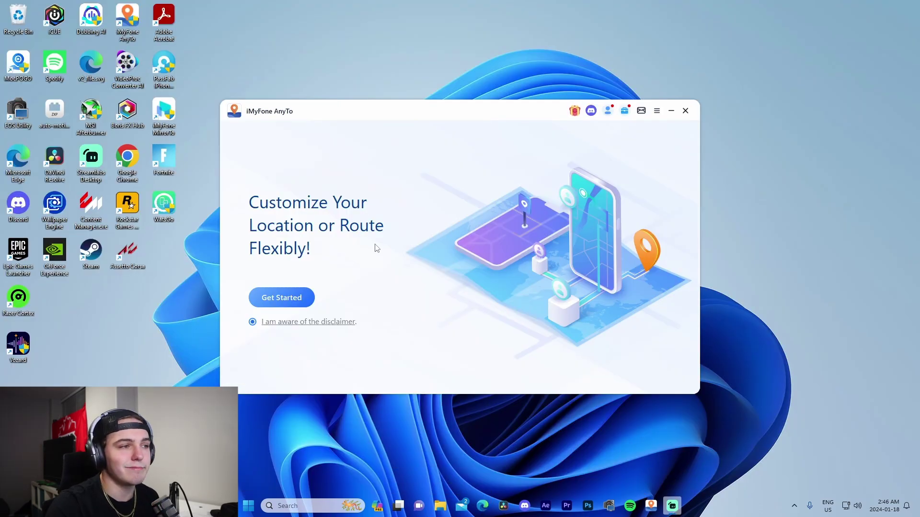
- Get started and connect the iPhone over WiFi, launching the Apple driver install
left_click(298, 302)
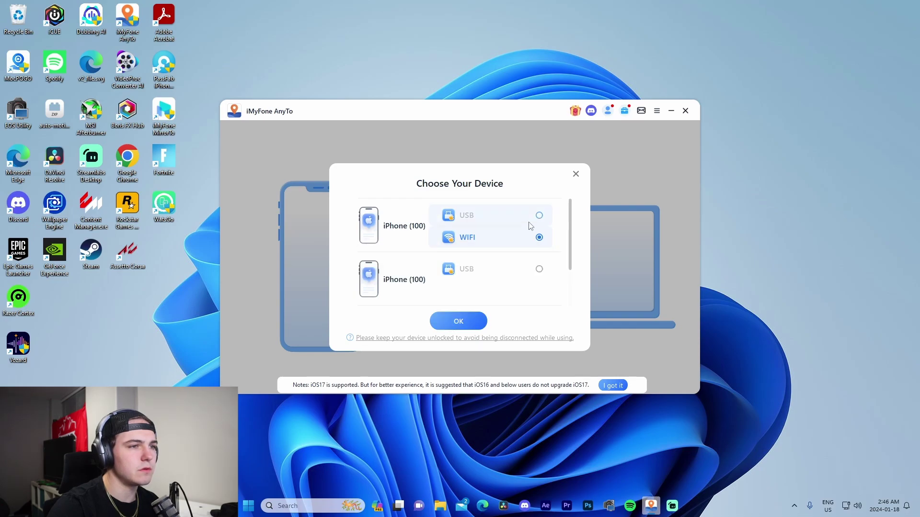
left_click(459, 326)
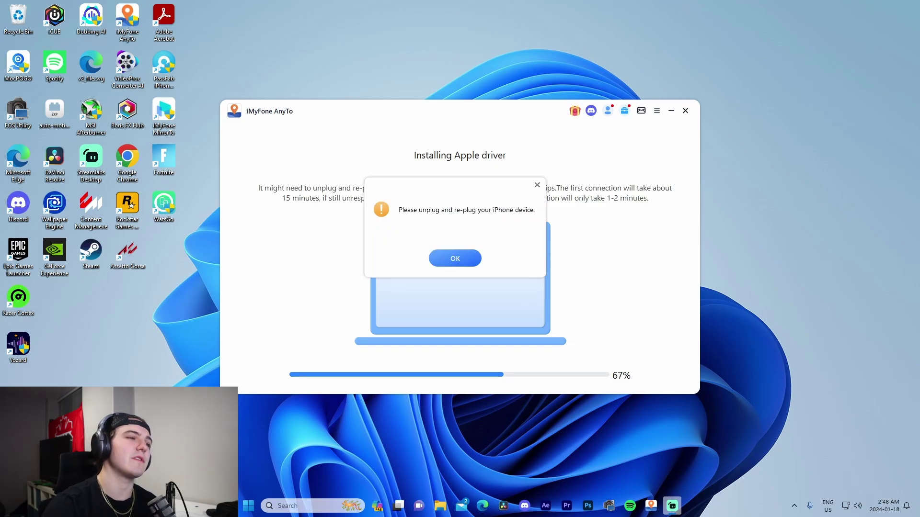
- Dismiss the re-plug warning, then pan and zoom the map onto downtown Vancouver
left_click(469, 261)
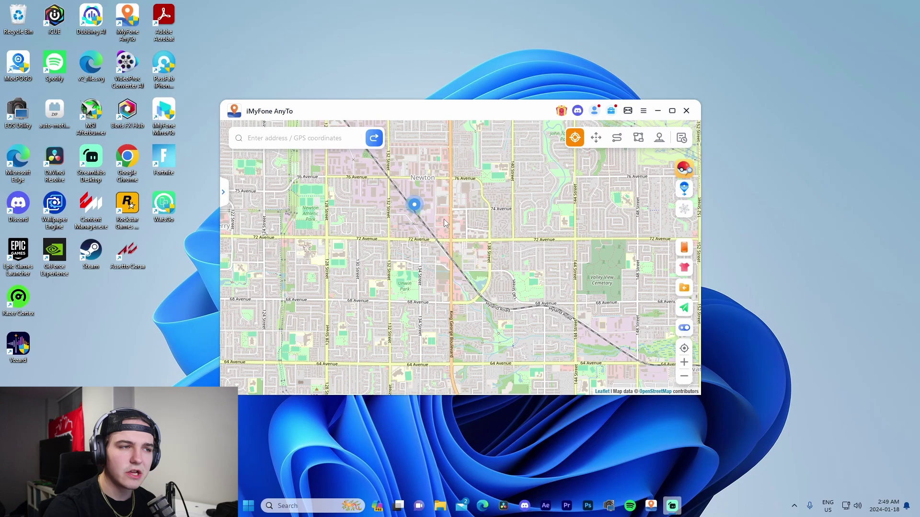
scroll(444, 222, "down", 5)
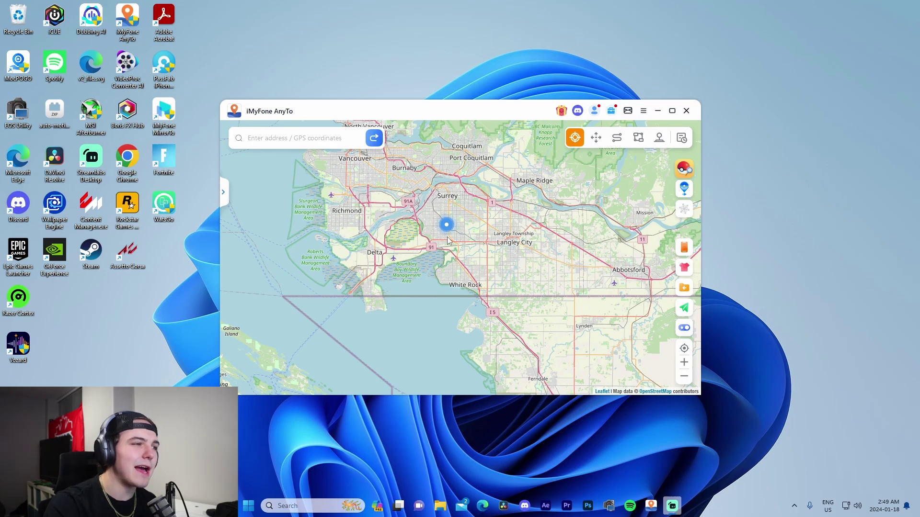
scroll(443, 248, "up", 6)
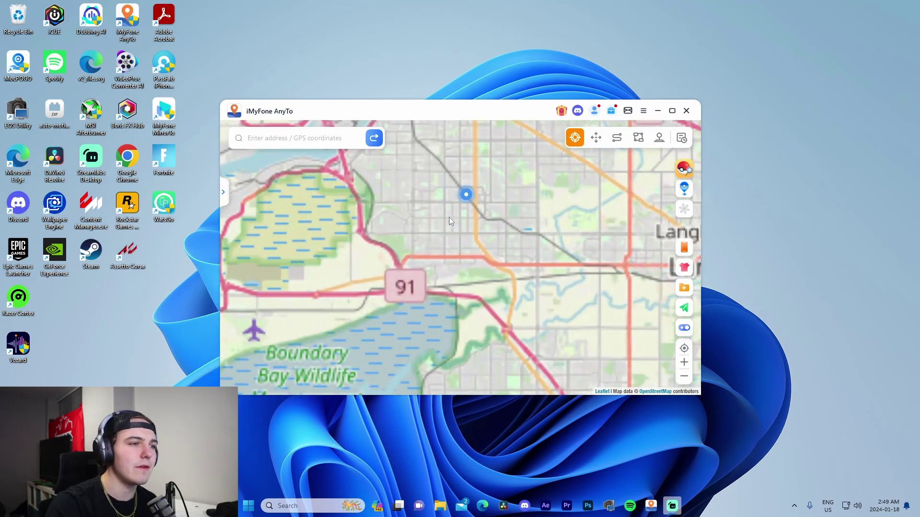
scroll(481, 352, "up", 6)
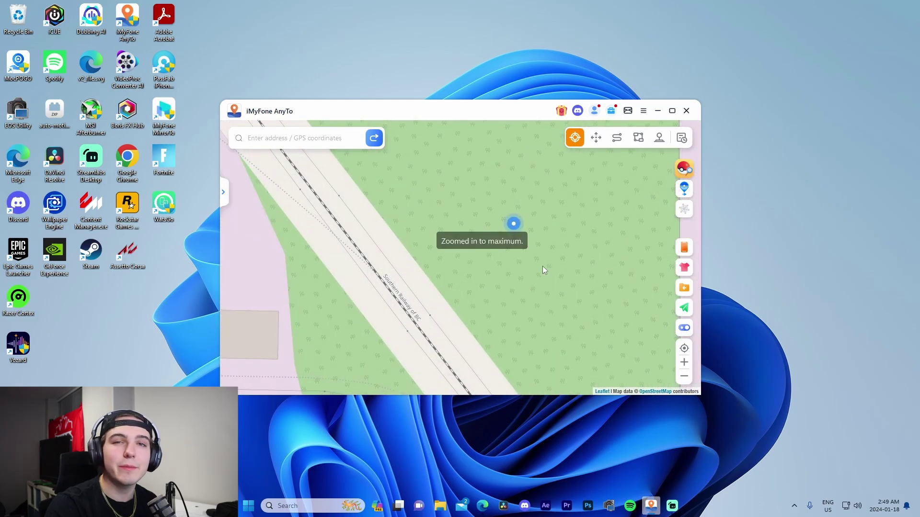
scroll(527, 264, "down", 4)
scroll(525, 265, "down", 4)
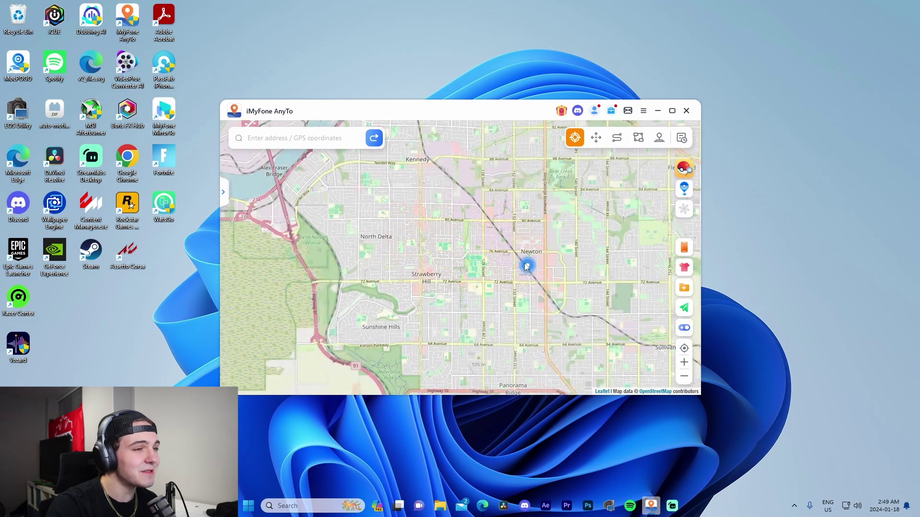
left_click_drag(525, 264, 472, 259)
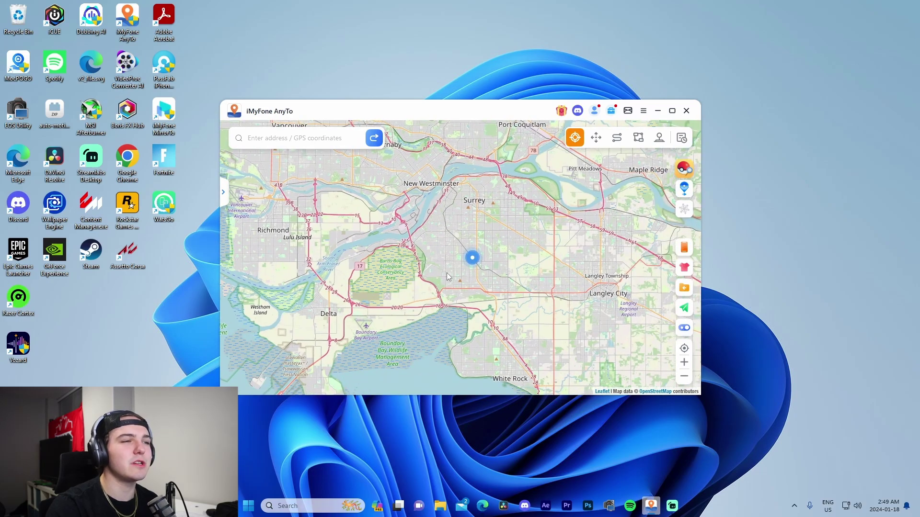
left_click_drag(460, 233, 452, 310)
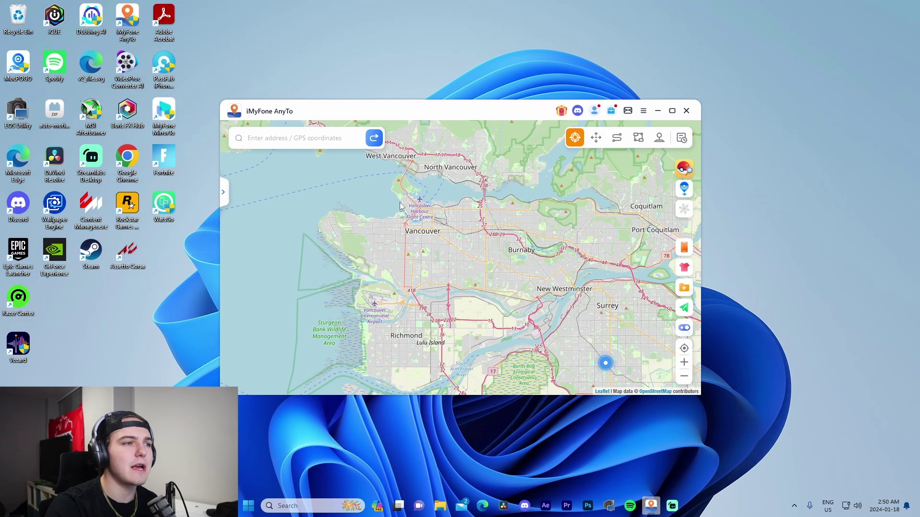
scroll(448, 257, "up", 2)
- Teleport to the Vancouver Art Gallery, 25.36 km away, confirming the warning
left_click(459, 233)
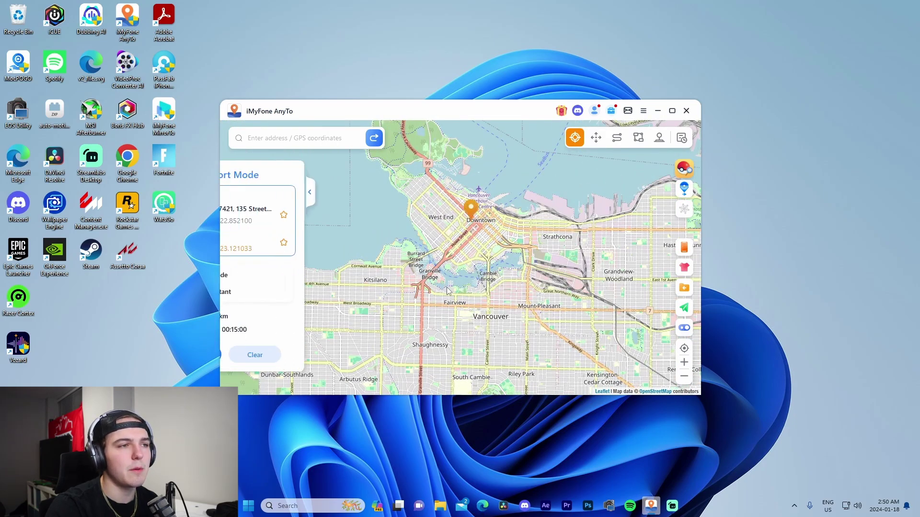
left_click(258, 356)
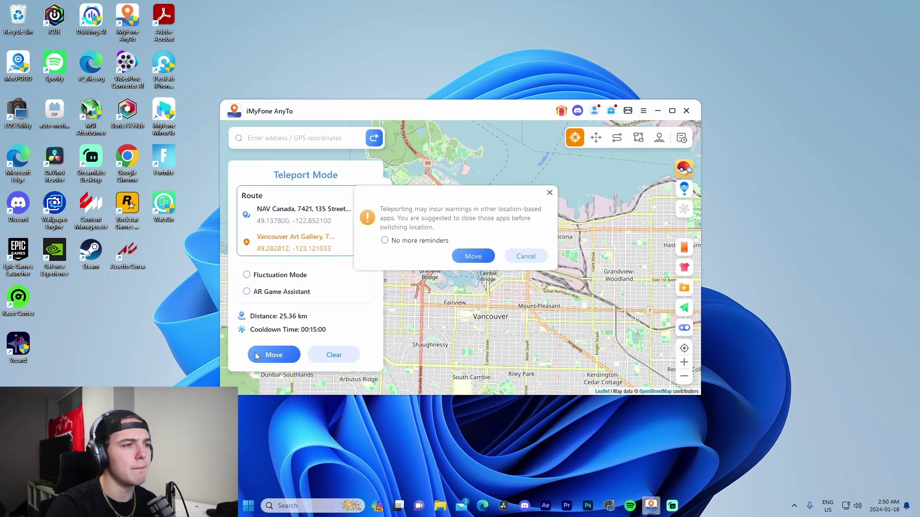
left_click(473, 257)
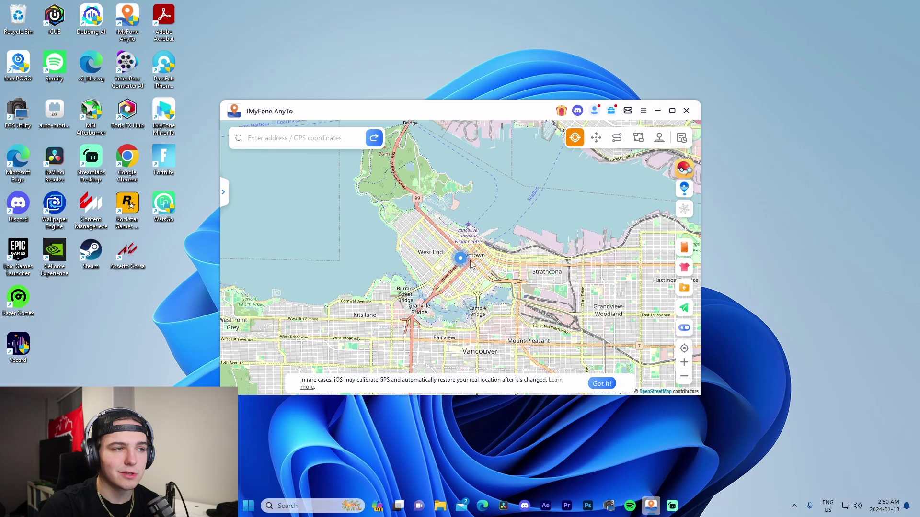
- Search 'disney' and teleport to the Disneyland Paris result, confirming the move
scroll(471, 288, "down", 5)
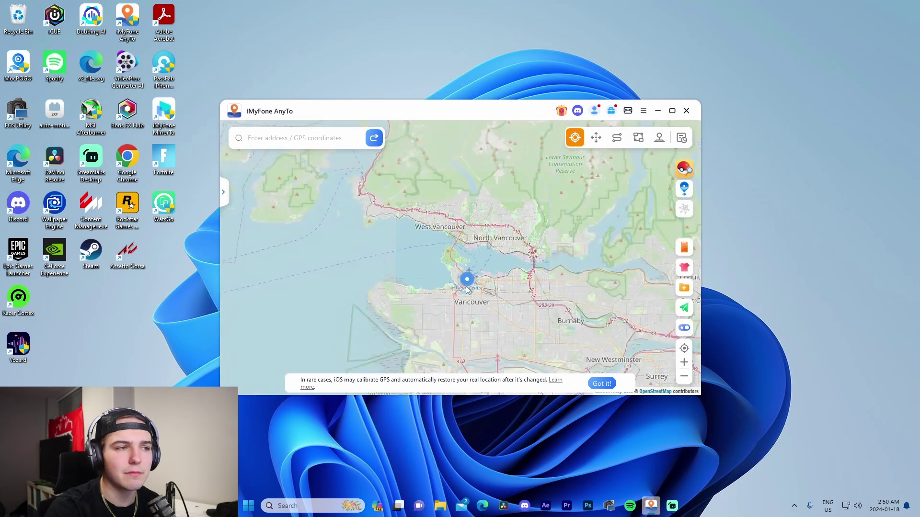
scroll(493, 312, "down", 4)
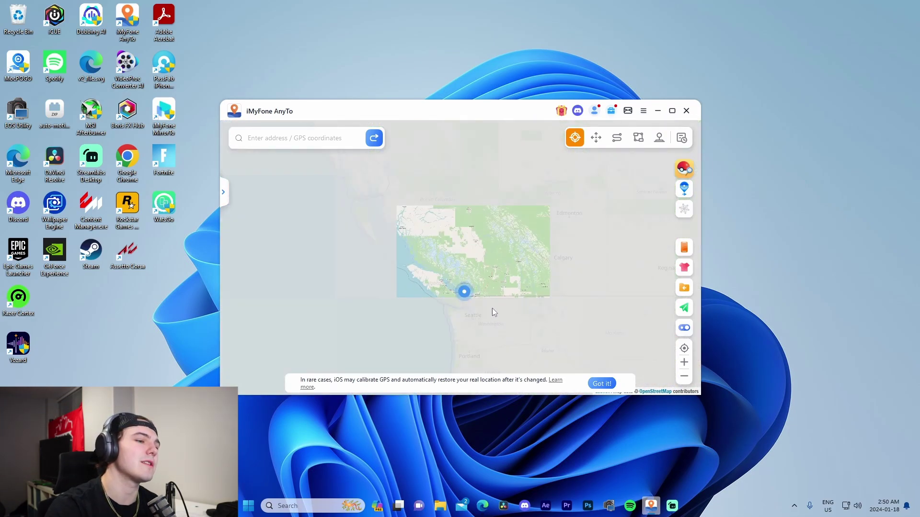
left_click_drag(493, 312, 489, 298)
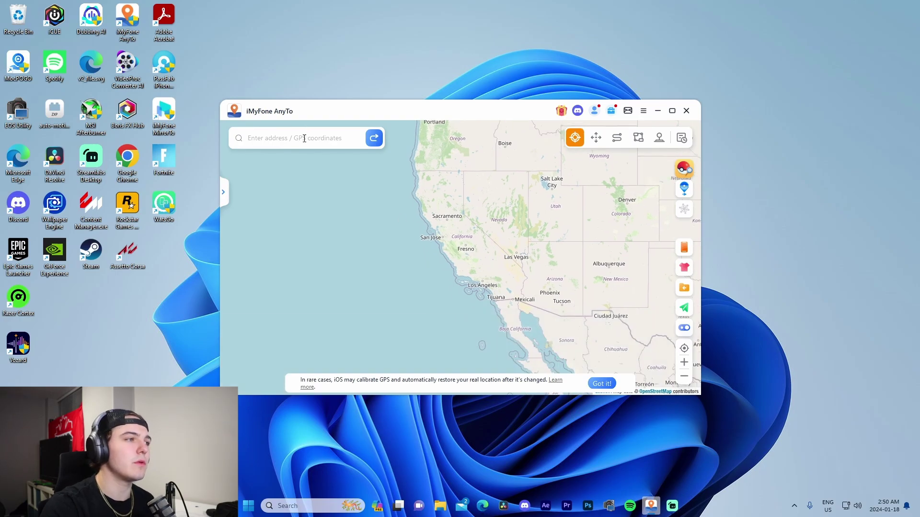
type("disneyland")
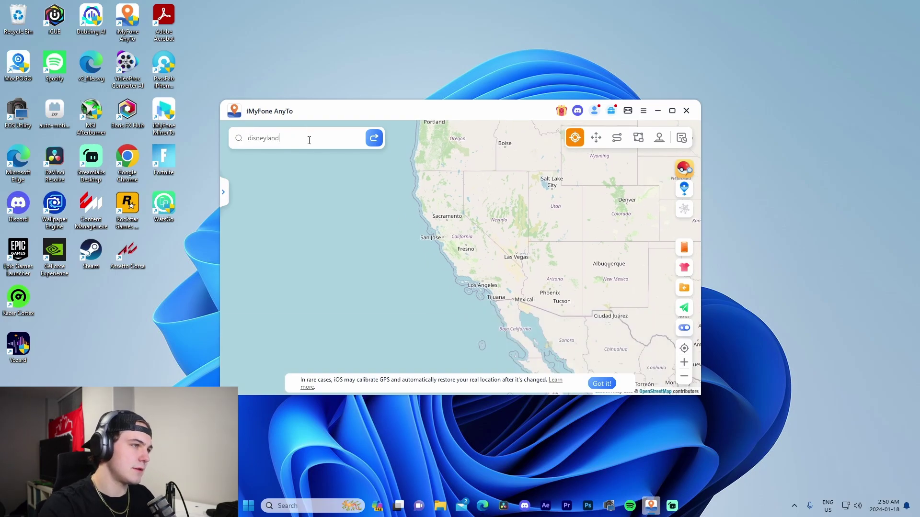
key("Return")
left_click(266, 357)
left_click(471, 255)
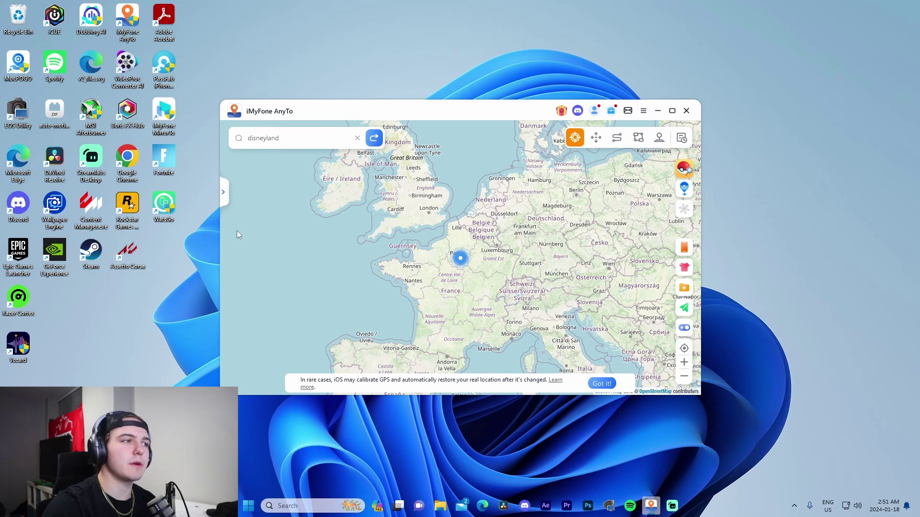
- Review the teleport route details, then switch to Jump Teleport Mode
left_click(224, 193)
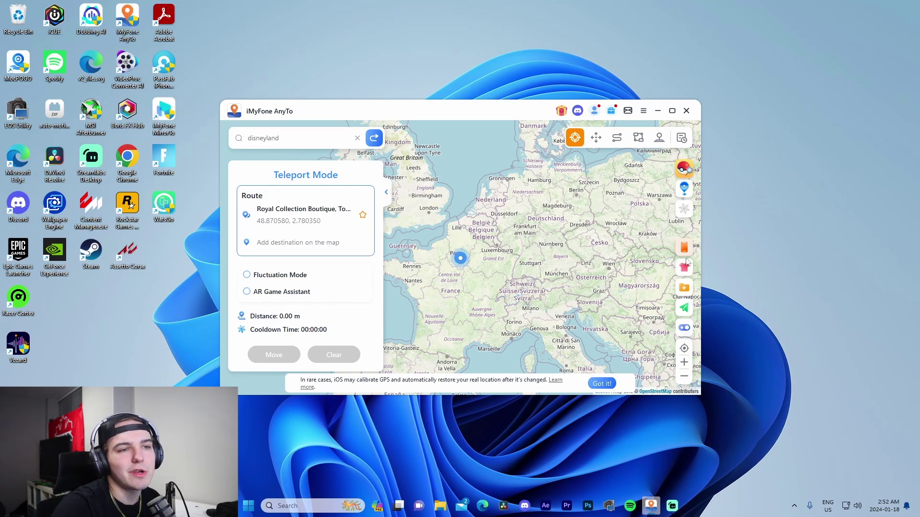
left_click(385, 193)
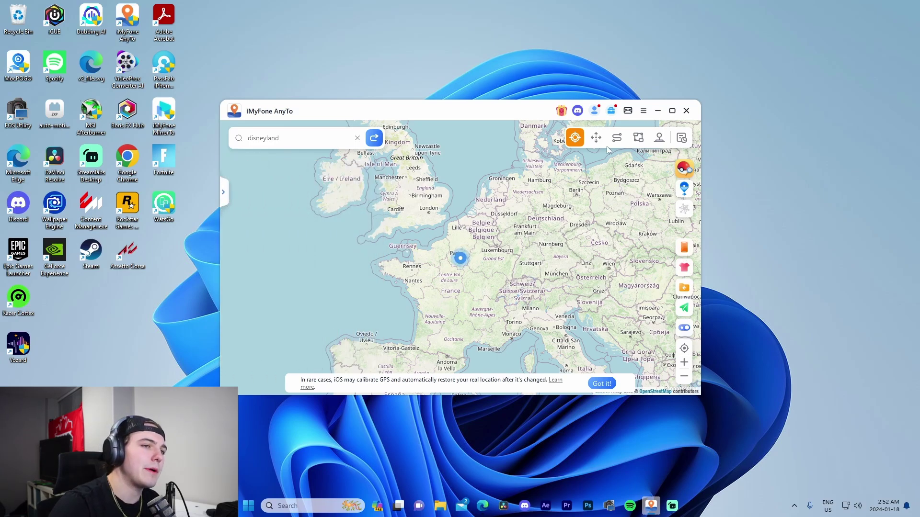
left_click(596, 139)
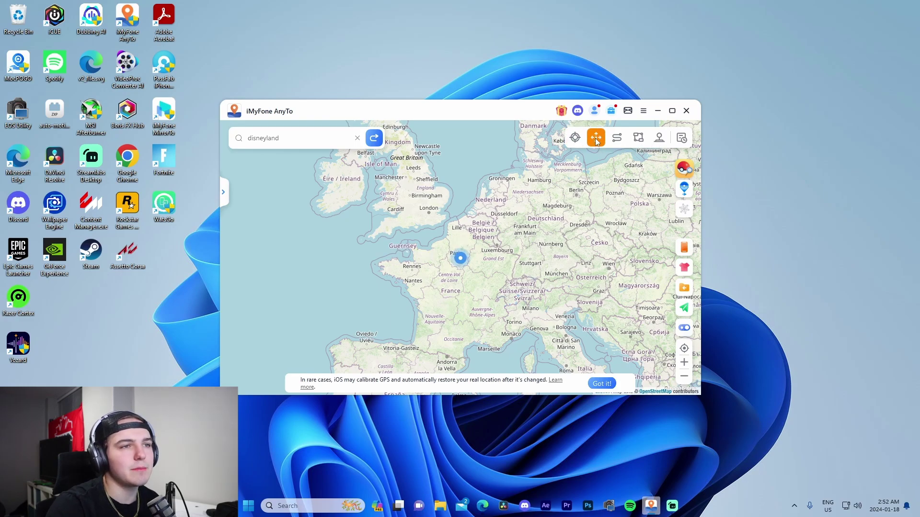
- Place ten jump-teleport points across France and Europe and start the route
left_click(483, 264)
left_click(469, 293)
left_click(440, 325)
left_click(502, 333)
left_click(564, 284)
left_click(546, 217)
left_click(604, 229)
left_click(624, 274)
left_click(615, 293)
left_click(603, 307)
left_click(281, 374)
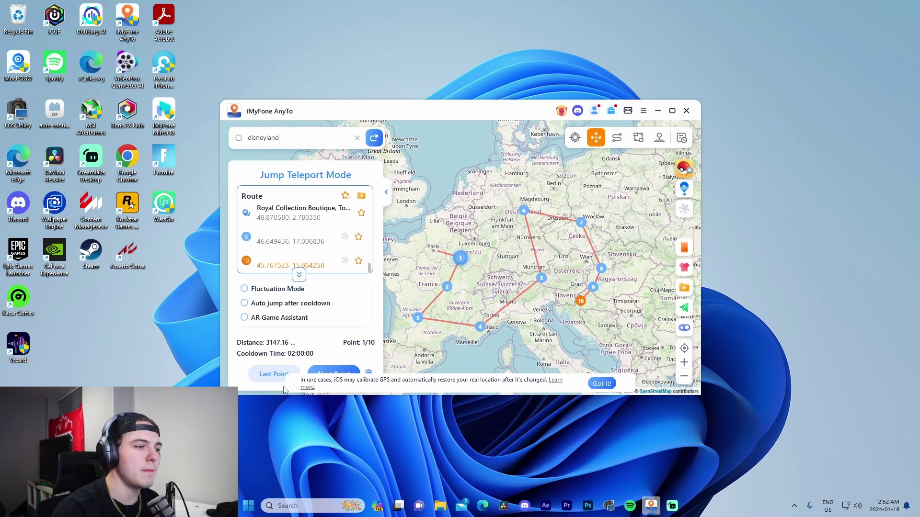
- Jump forward six points to the last one, then back three points
left_click(601, 383)
left_click(334, 374)
left_click(334, 374)
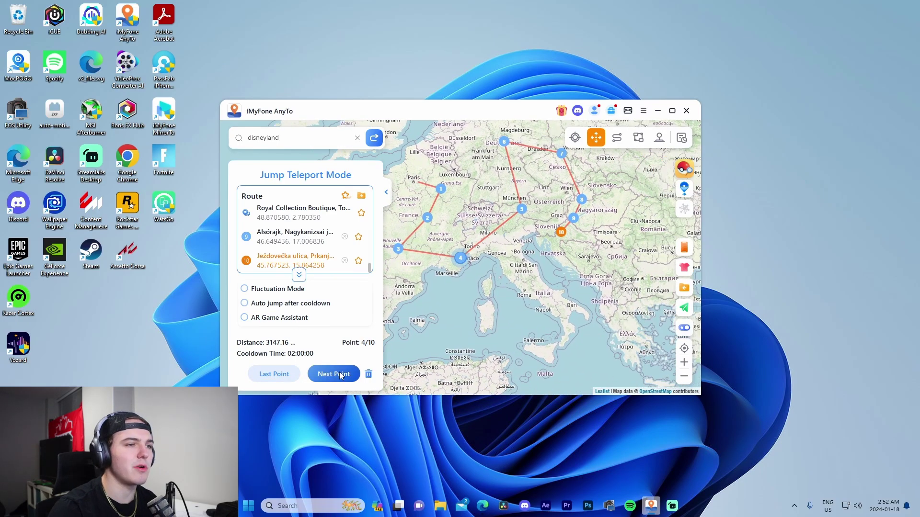
left_click(335, 374)
left_click(334, 374)
left_click(334, 374)
left_click(334, 374)
left_click(333, 374)
left_click(334, 374)
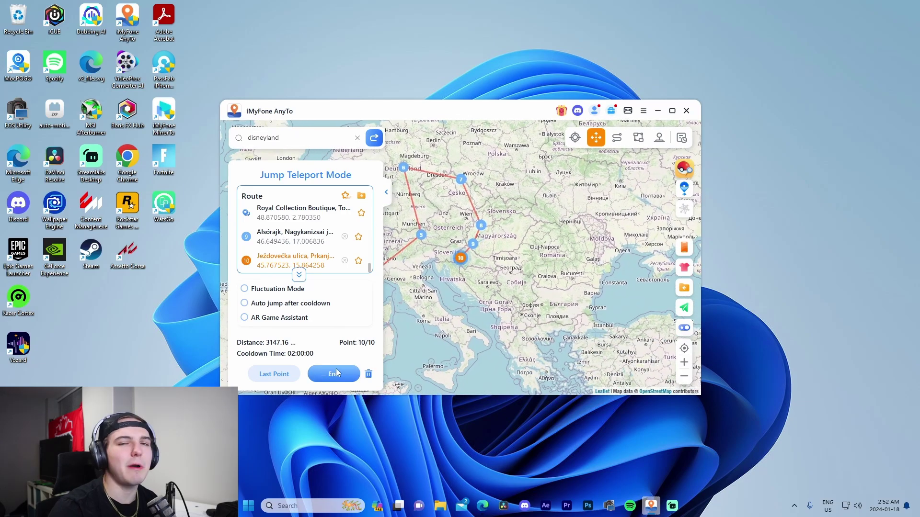
scroll(310, 268, "up", 3)
left_click(274, 374)
left_click(274, 374)
left_click(274, 374)
left_click(274, 374)
left_click(274, 374)
left_click(274, 374)
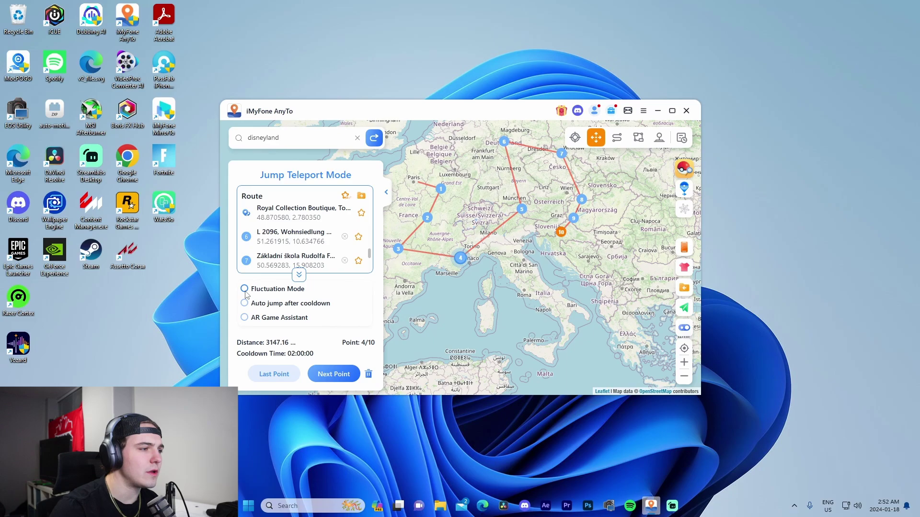
scroll(281, 247, "up", 5)
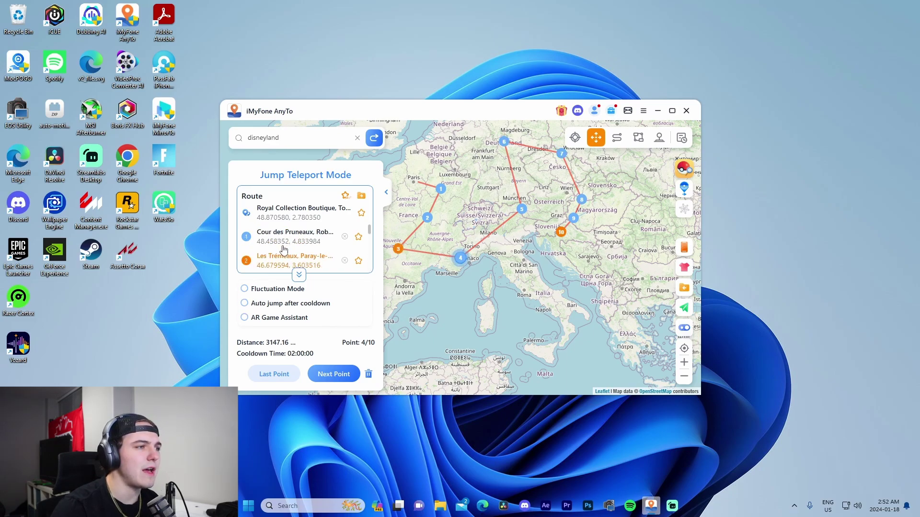
scroll(281, 244, "down", 3)
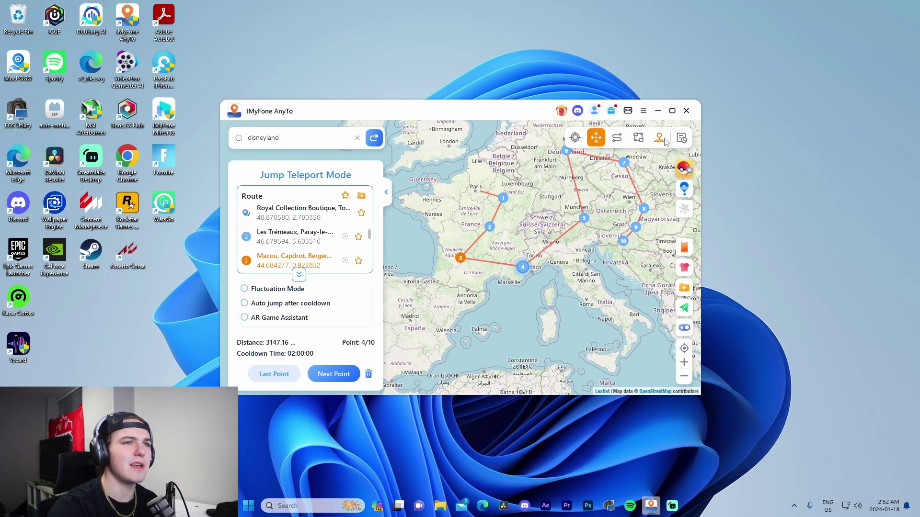
- Stop the running jump route after the stop-first warning, confirming Yes
left_click(618, 137)
left_click(459, 250)
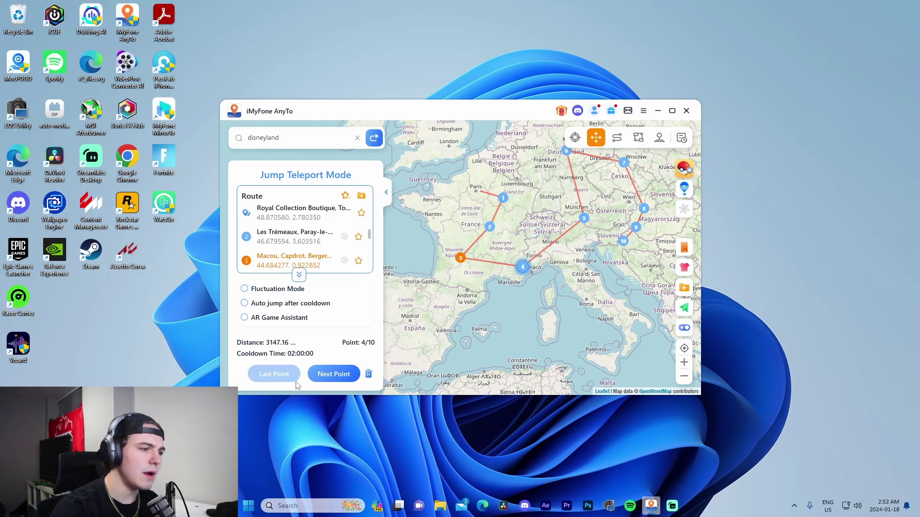
left_click(368, 374)
left_click(425, 263)
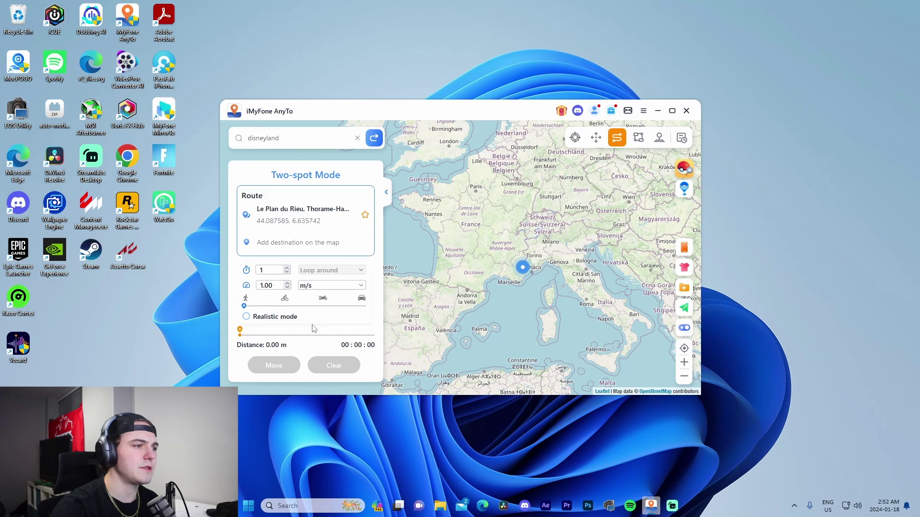
- Pick a destination spot and drive the two-spot route at 120 km/h
left_click(476, 185)
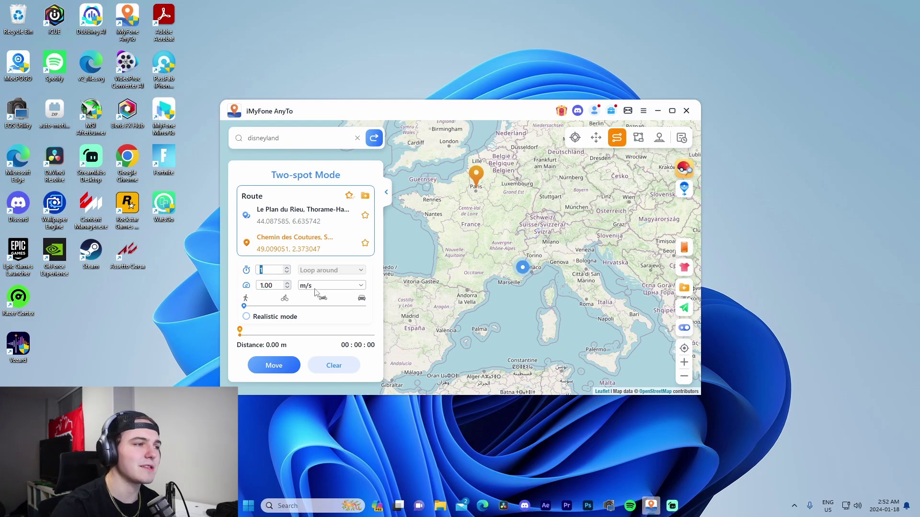
left_click(331, 285)
left_click(315, 309)
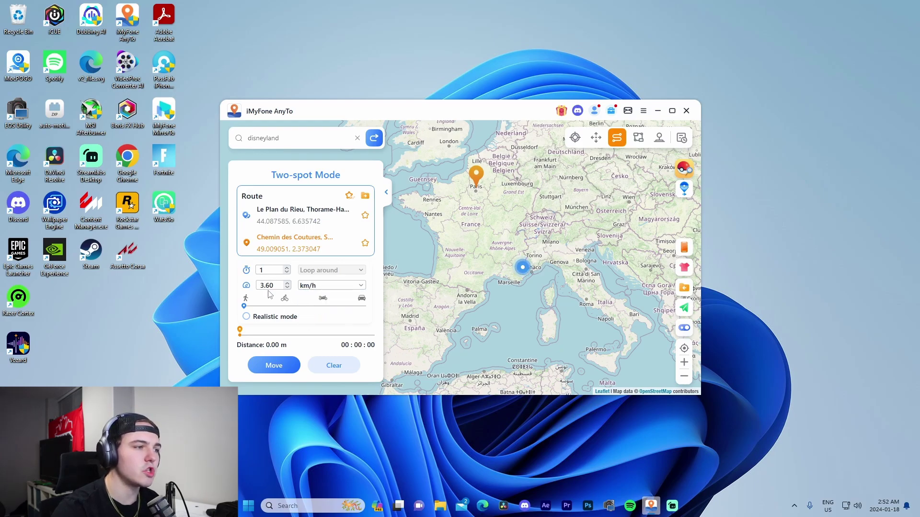
left_click_drag(244, 306, 364, 306)
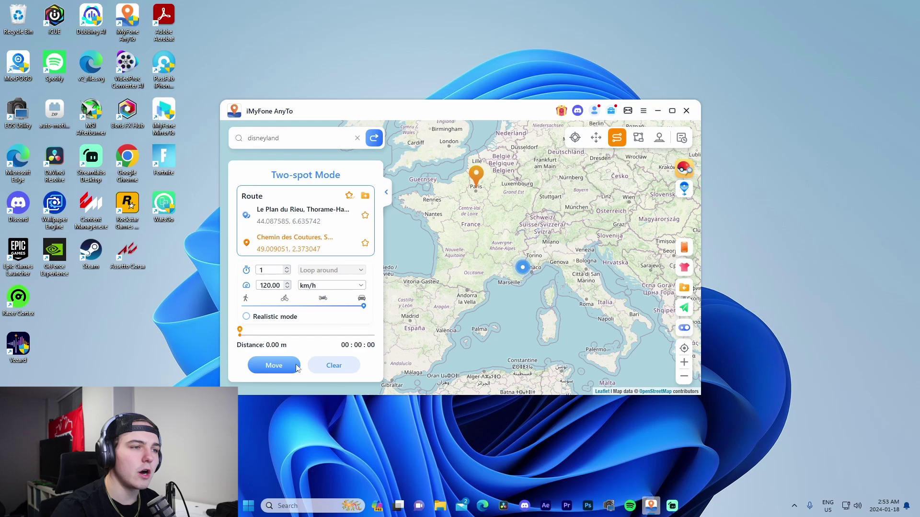
left_click(274, 365)
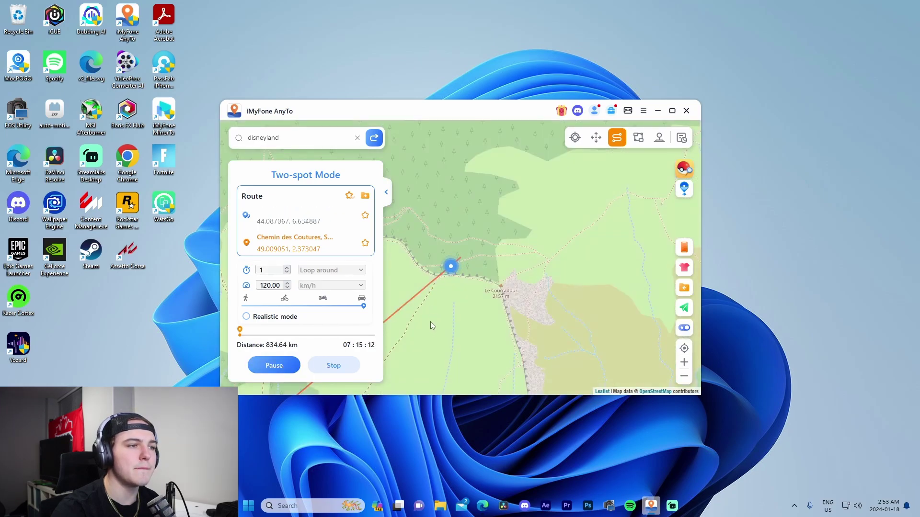
scroll(430, 321, "down", 6)
scroll(467, 338, "down", 3)
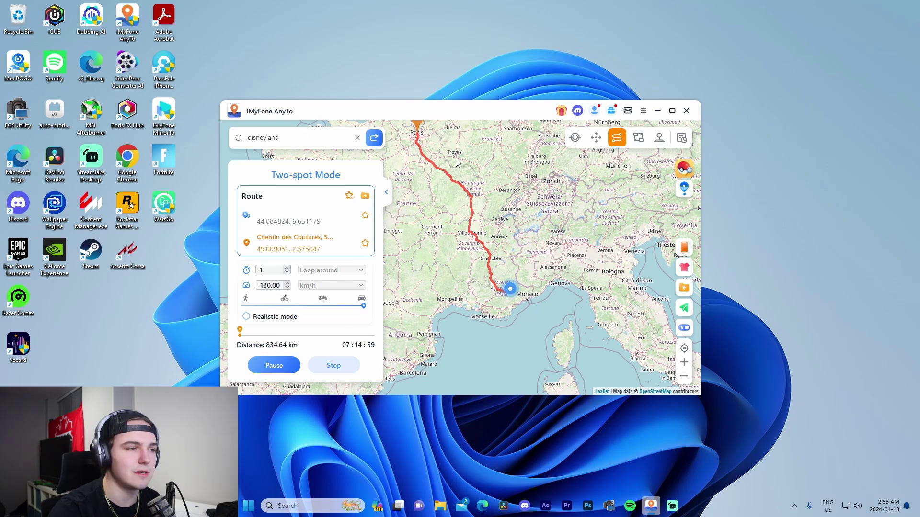
- Pause and stop the drive partway, confirming, then choose Multi-spot Mode
left_click(274, 366)
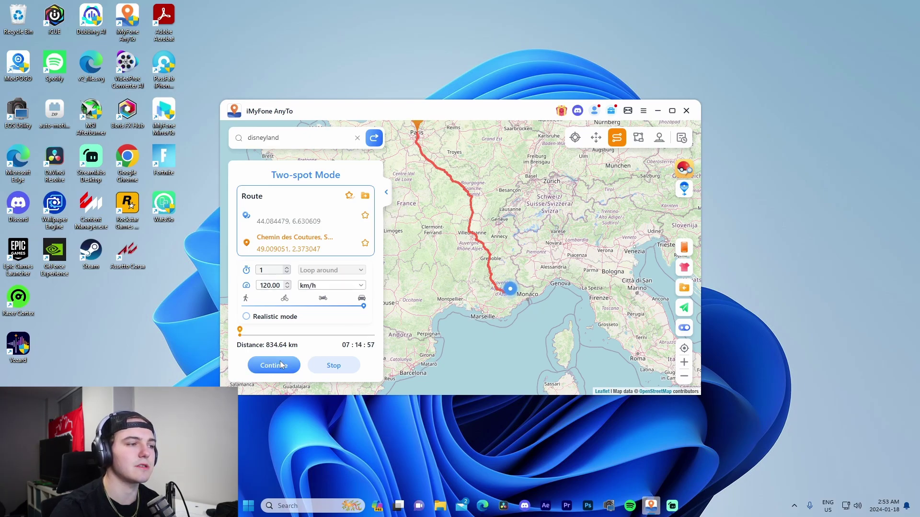
left_click(345, 371)
left_click(412, 263)
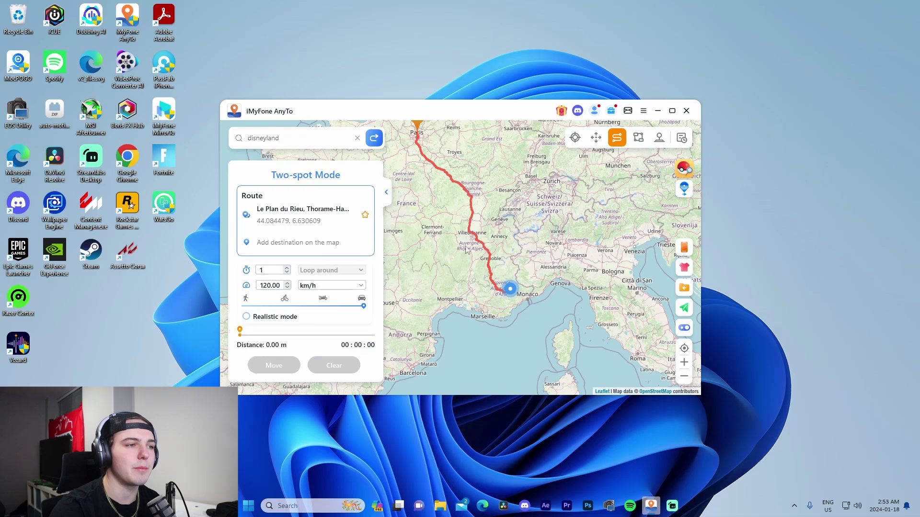
left_click(639, 139)
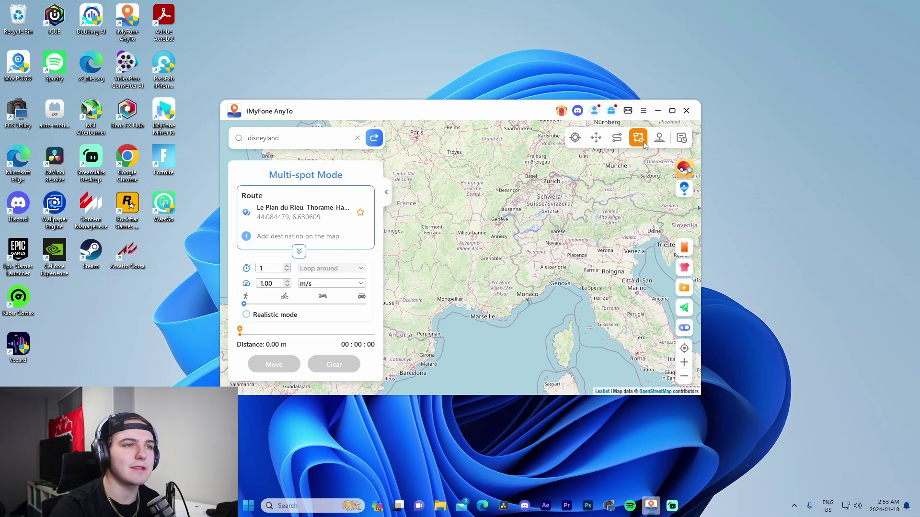
- Place six route stops across southern France, totalling 1031.58 km
left_click(446, 203)
left_click(459, 234)
left_click(439, 268)
left_click(470, 279)
left_click(433, 288)
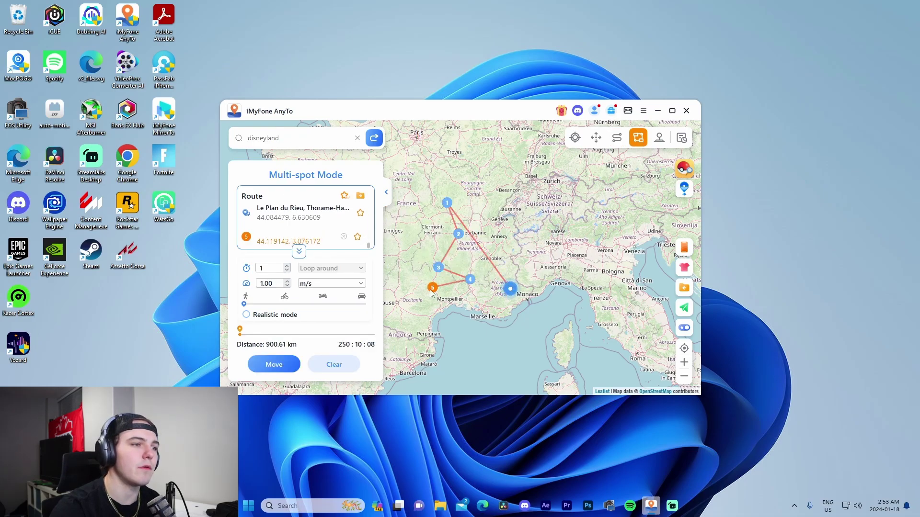
left_click(429, 252)
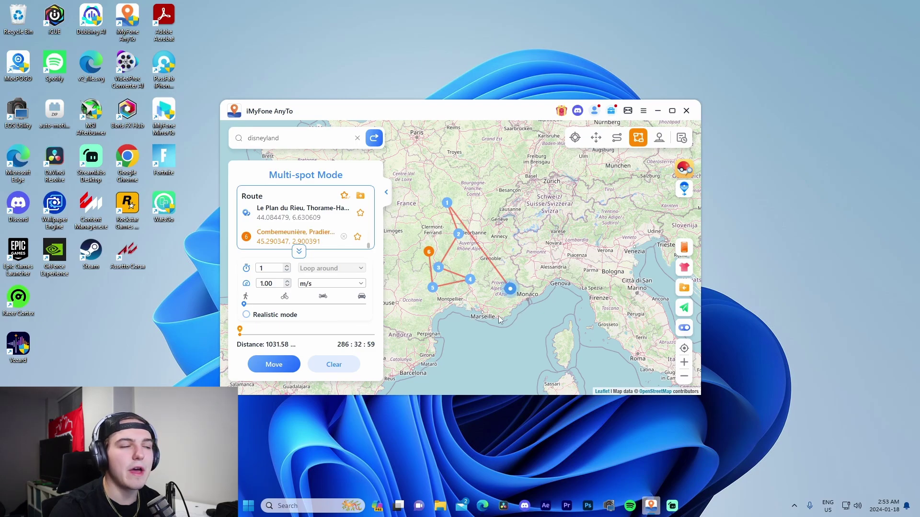
- Set the route speed unit to km/h at 3.60 km/h, then choose Joystick Mode
left_click(312, 284)
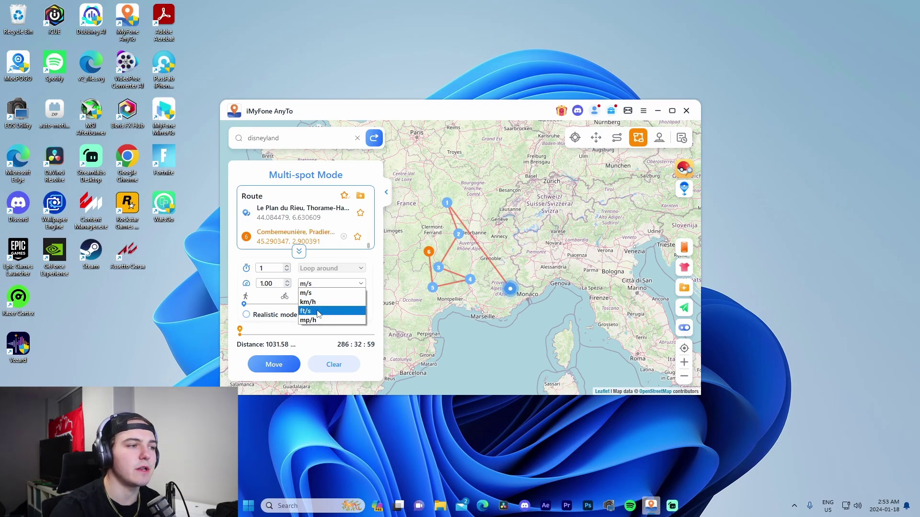
left_click(309, 301)
left_click_drag(244, 305, 216, 303)
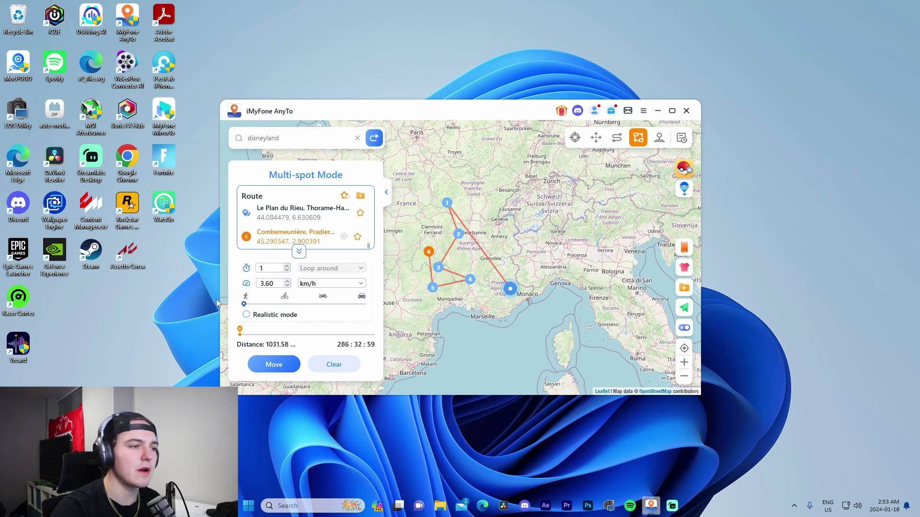
left_click(659, 137)
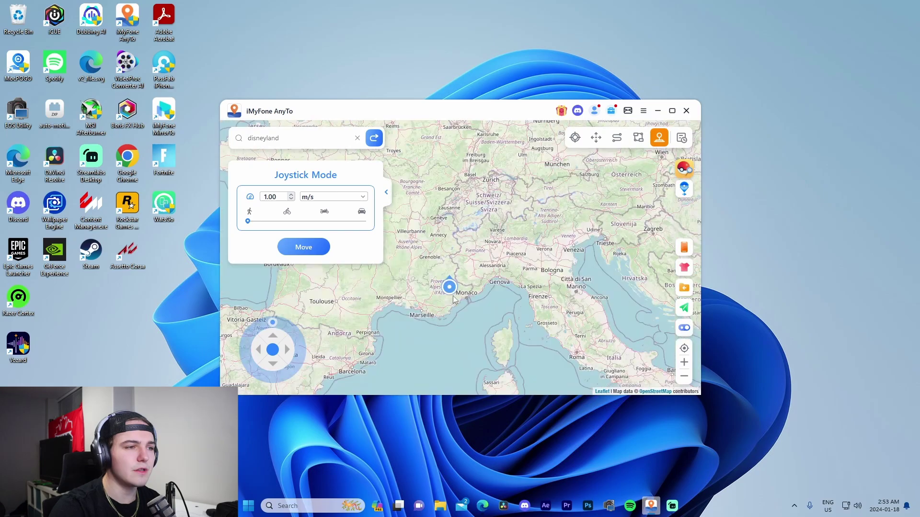
- Set joystick speed to the maximum 74.56 mp/h and start moving
scroll(453, 298, "up", 6)
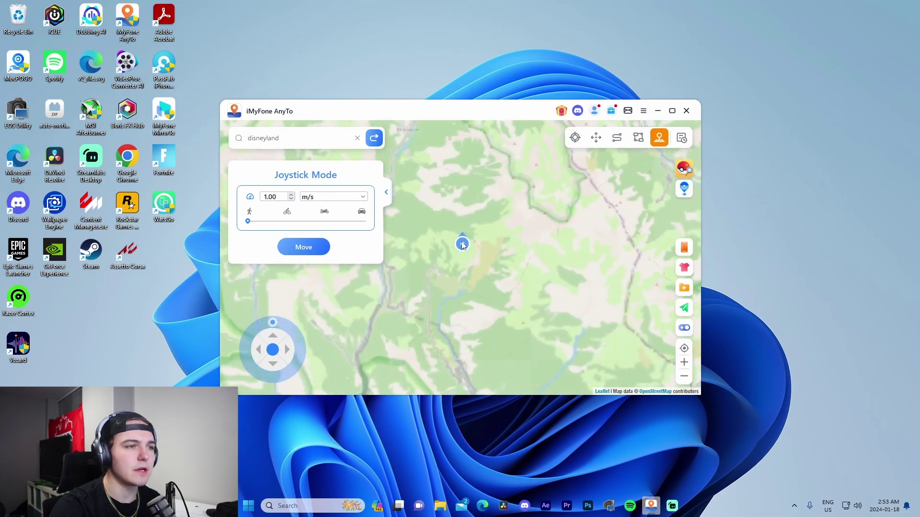
scroll(462, 245, "up", 3)
left_click(333, 197)
left_click(317, 234)
left_click_drag(248, 221, 448, 225)
left_click(304, 247)
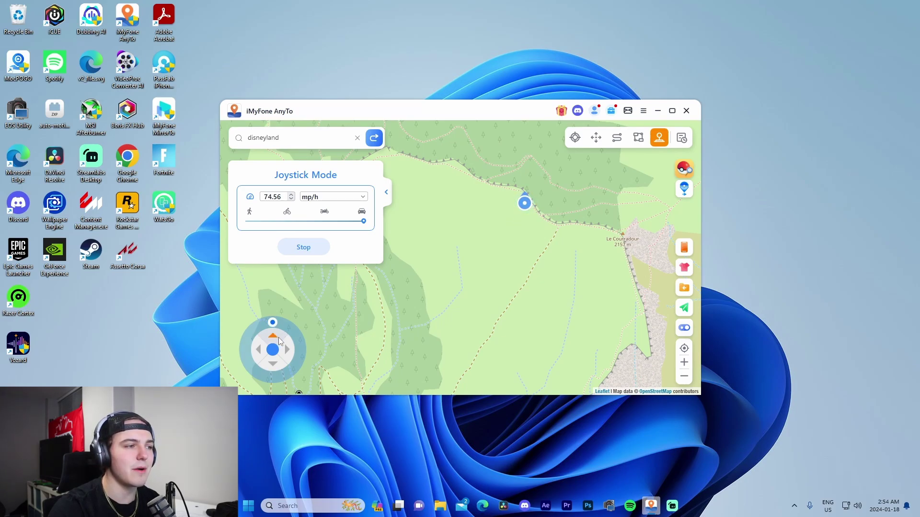
- Steer north-east then due east, dismiss the stop-first warning, and stop the joystick movement
left_click(292, 345)
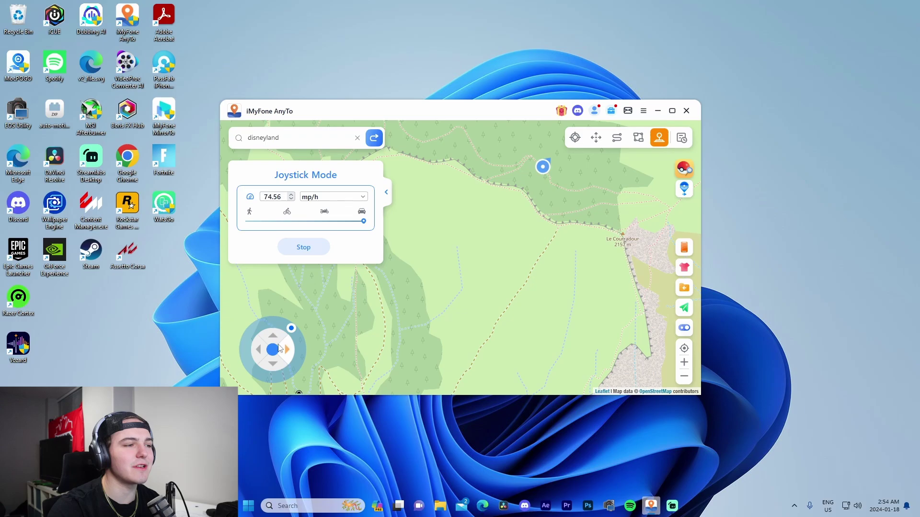
left_click(287, 349)
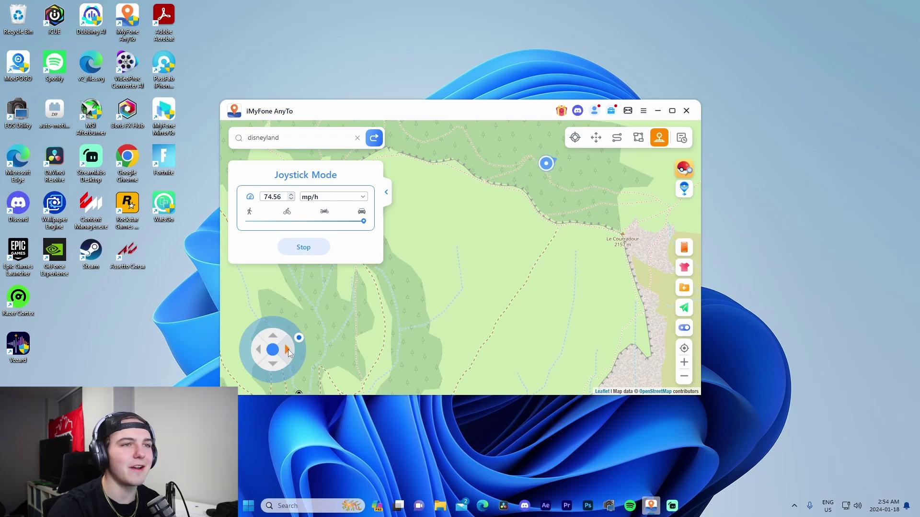
left_click(374, 312)
left_click(455, 257)
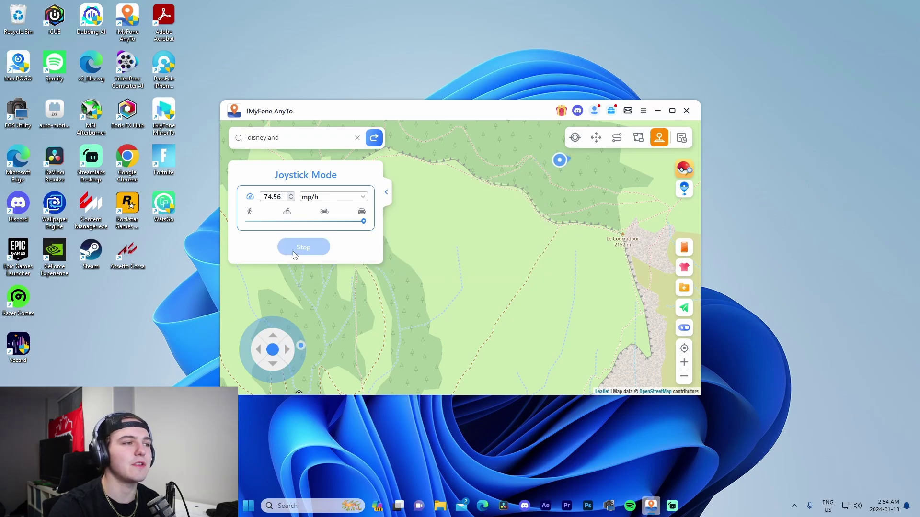
left_click(682, 138)
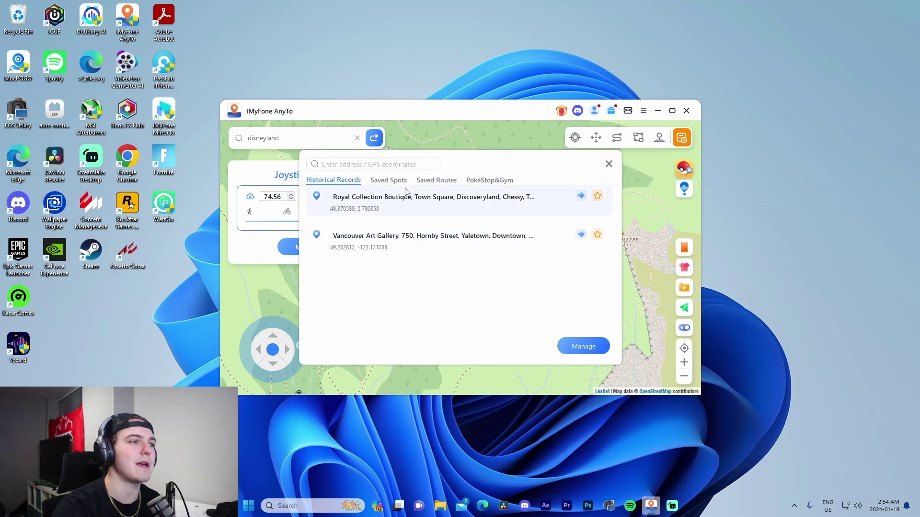
- Close the Historical Records list and zoom the map out over south-eastern France in Joystick Mode
left_click(607, 164)
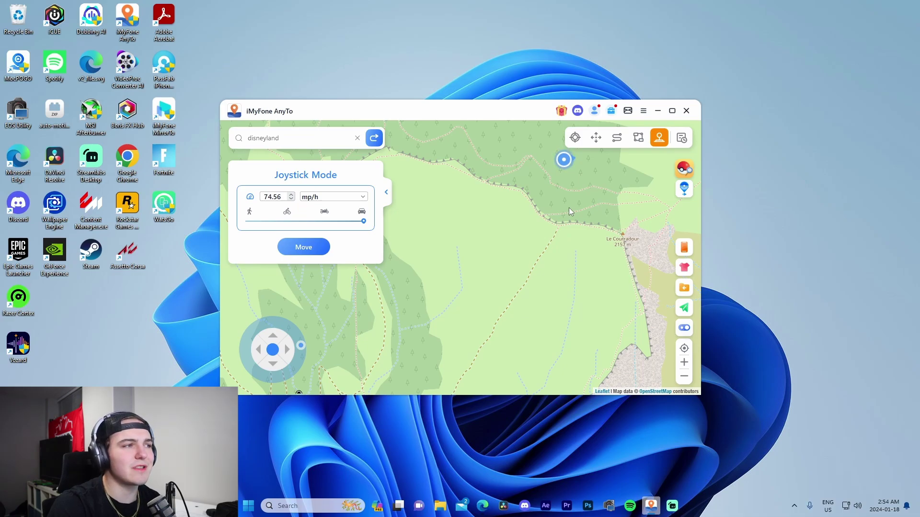
scroll(605, 229, "down", 6)
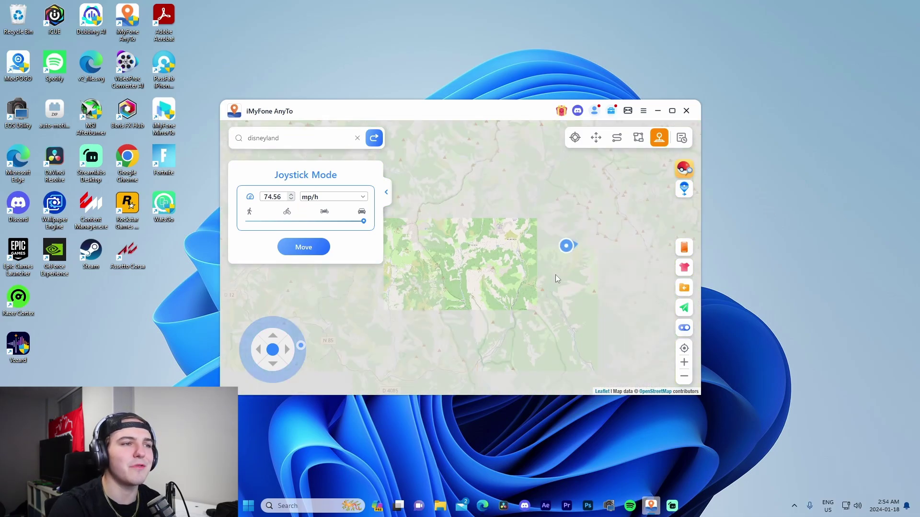
scroll(528, 290, "down", 2)
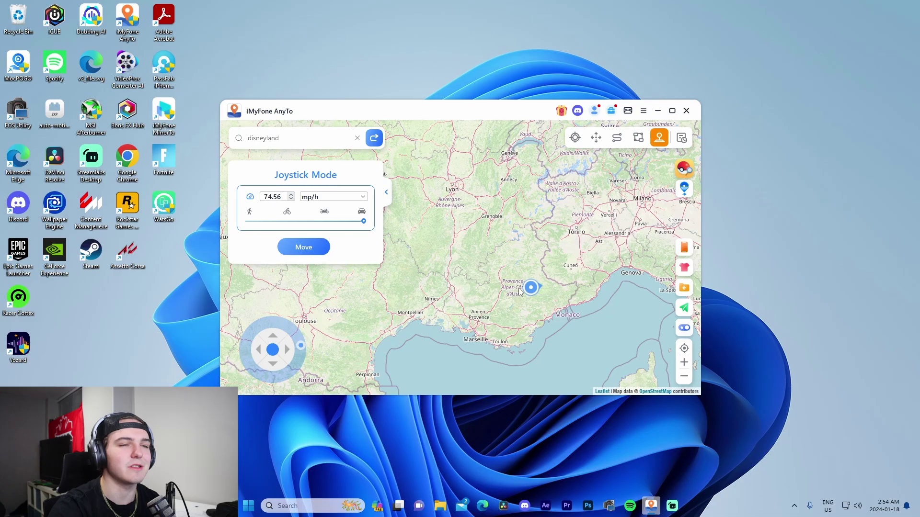